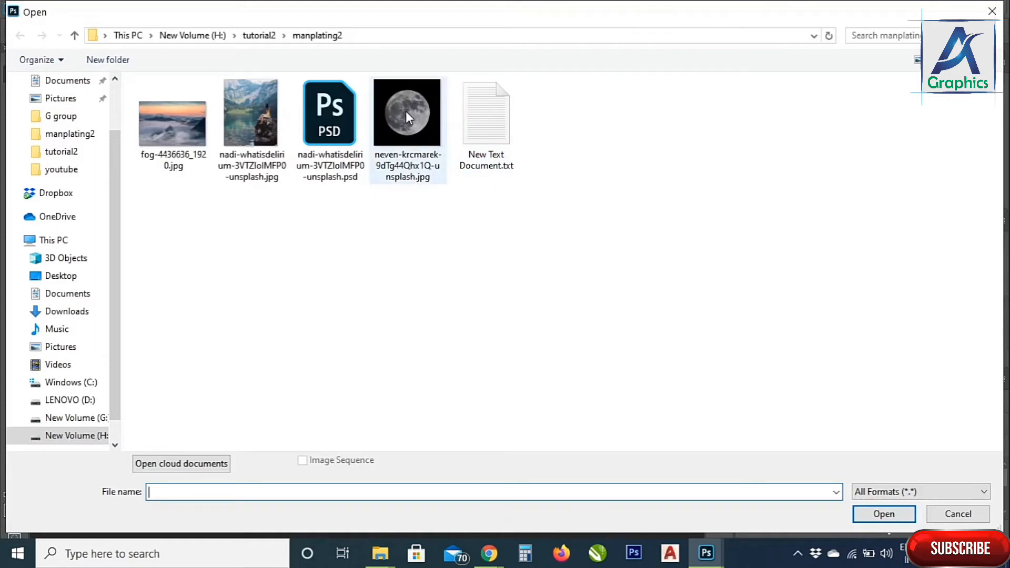
- Open the moon photo and copy the selected moon onto its own layer
left_click(869, 518)
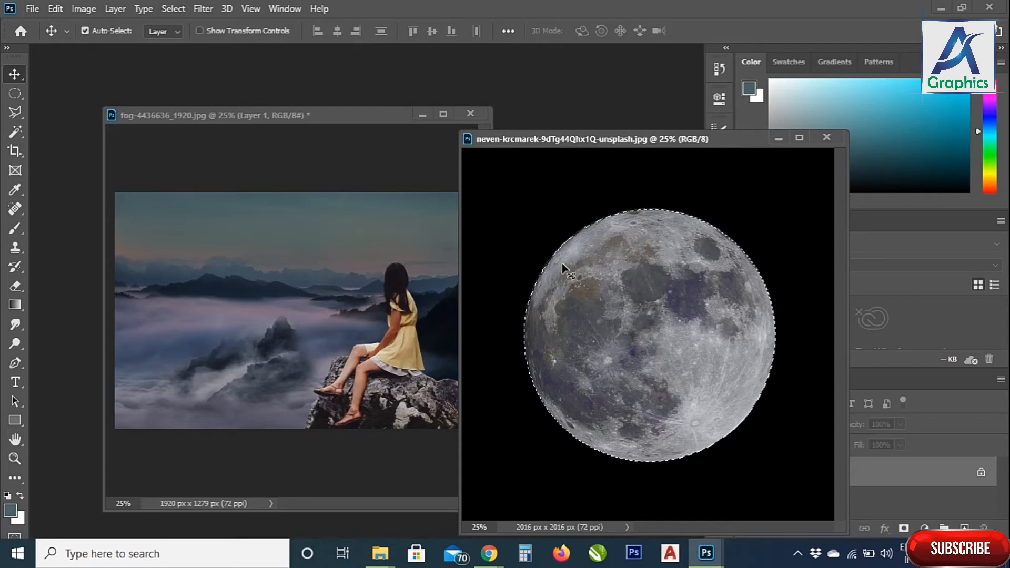
key("m")
right_click(680, 350)
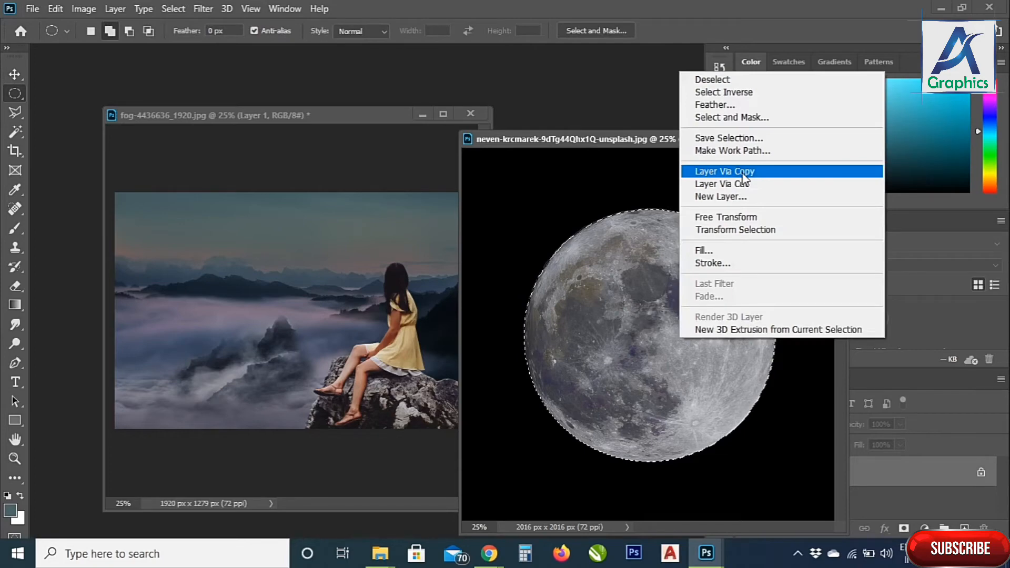
left_click(743, 176)
- Bring the cut-out moon into the fog-4436636_1920.jpg composition and minimize the moon photo's window
key("v")
left_click_drag(515, 318, 402, 308)
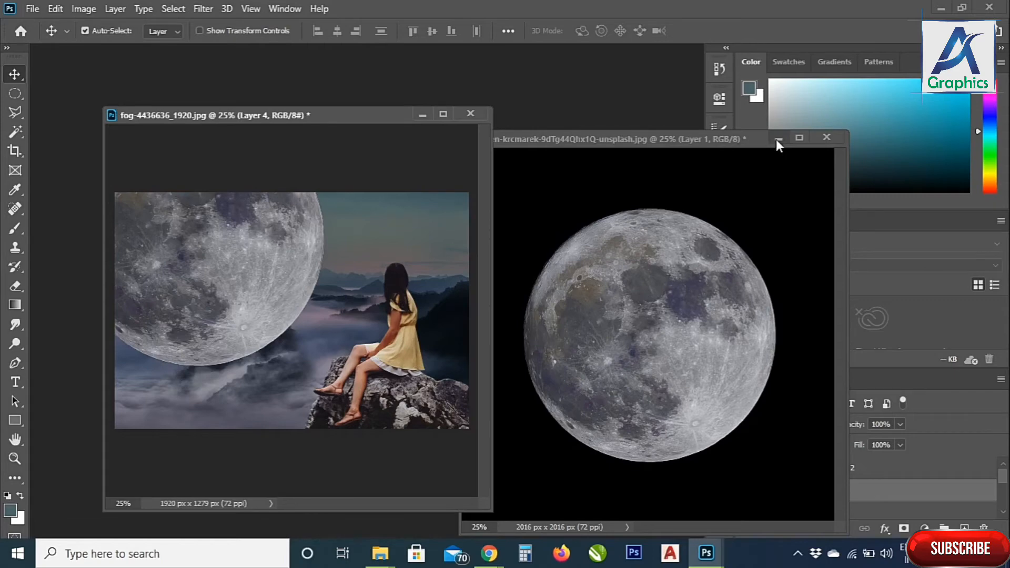
left_click(776, 139)
- Scale the moon down to about 25% and position it in the sky above the misty mountains
left_click_drag(274, 266, 310, 291)
key("ctrl")
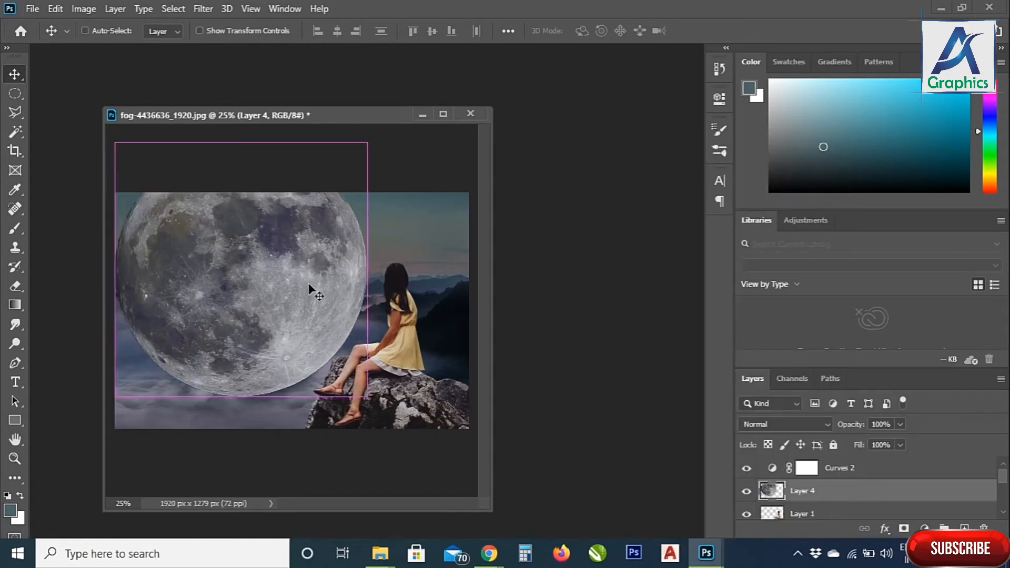
key("ctrl+t")
left_click_drag(368, 396, 288, 266)
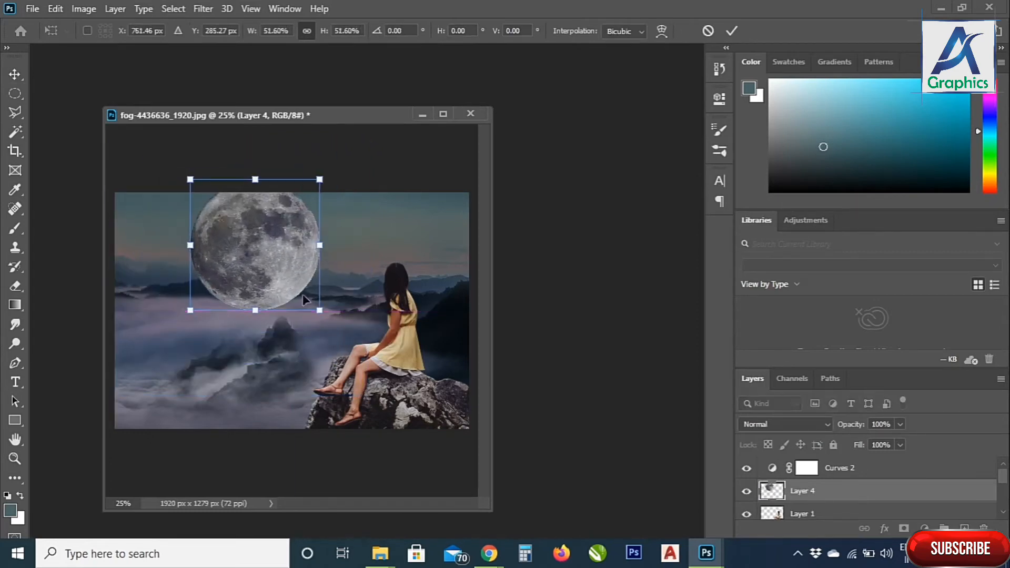
left_click_drag(320, 311, 265, 240)
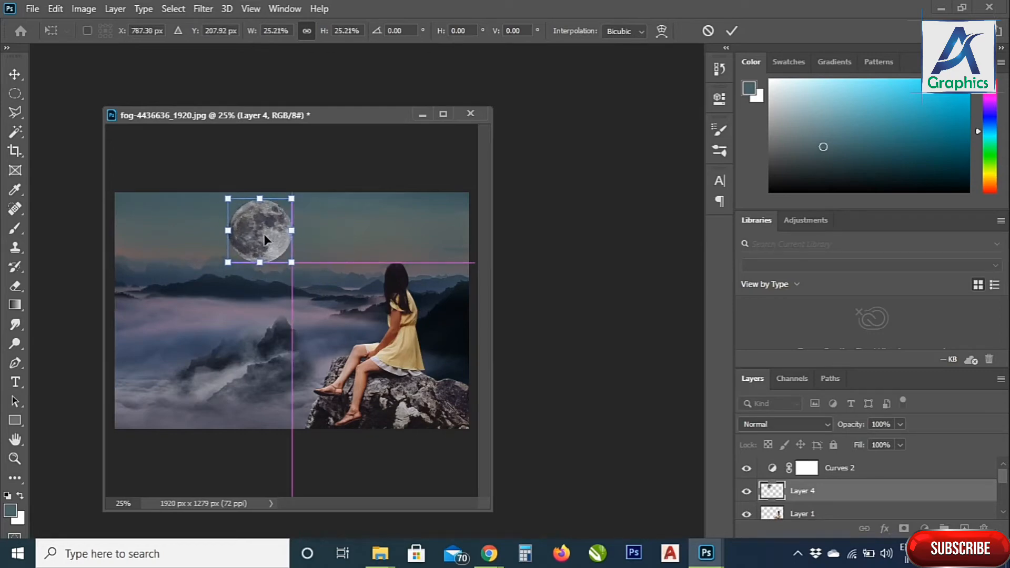
left_click(15, 74)
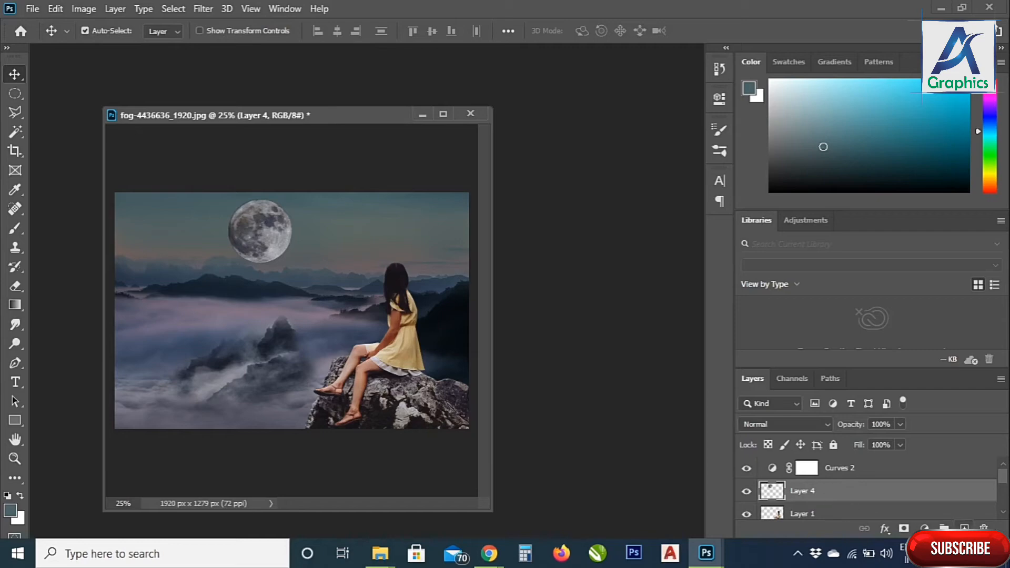
- Add an empty layer directly beneath the moon layer and set the Brush foreground color to white (ffffff)
left_click(965, 528)
left_click_drag(810, 493, 814, 516)
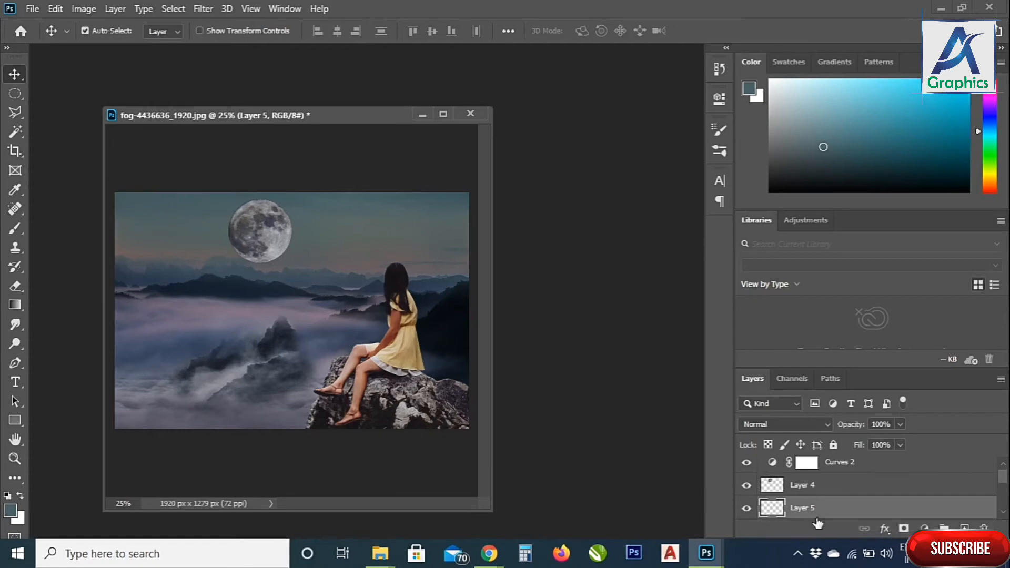
left_click(15, 226)
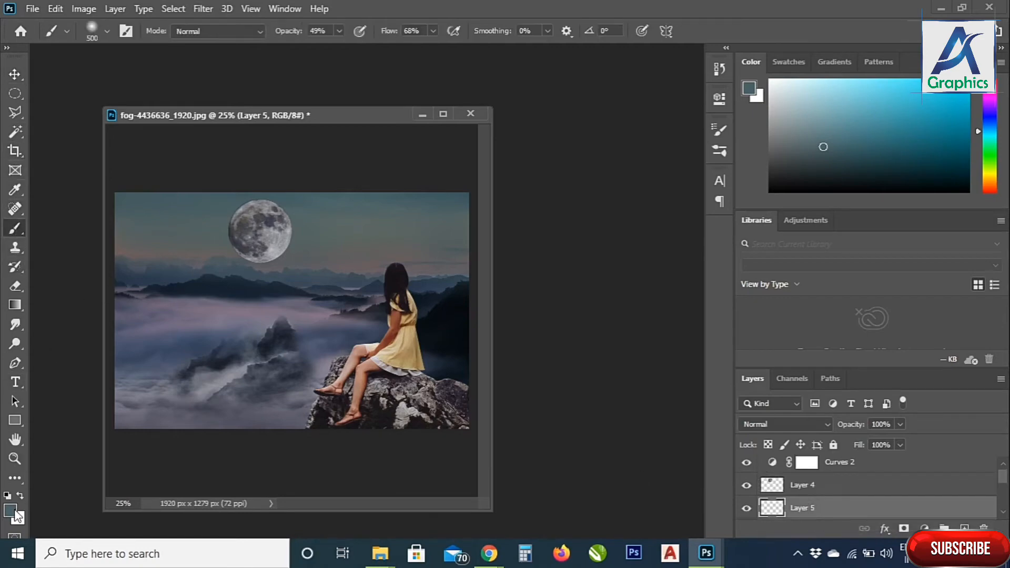
left_click(11, 511)
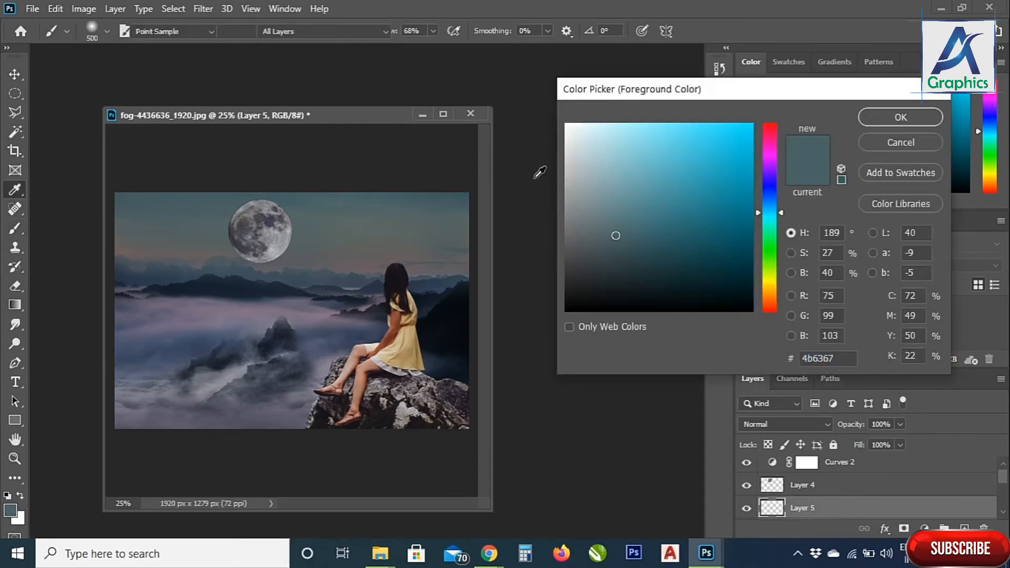
left_click(555, 107)
left_click(567, 124)
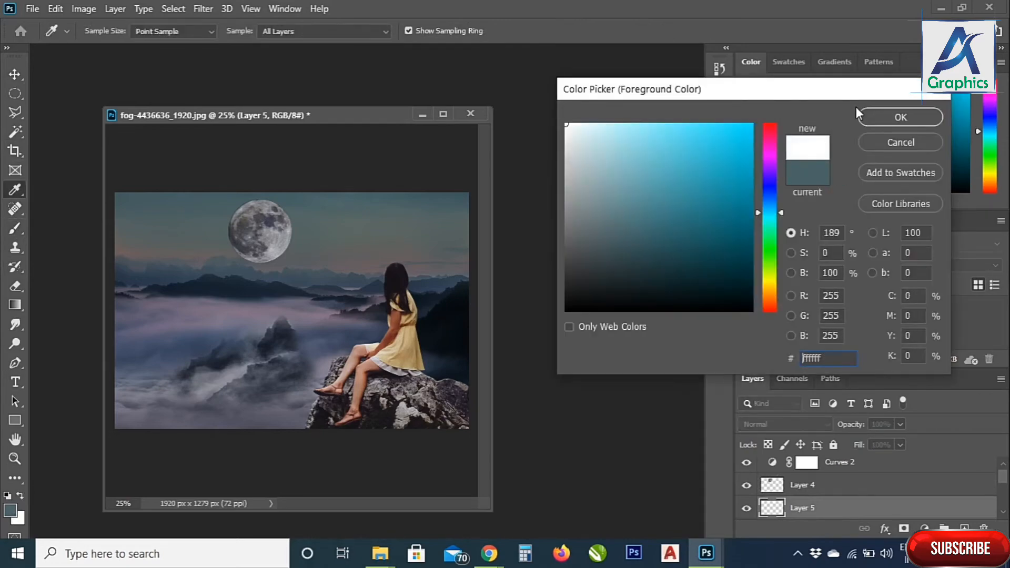
left_click(900, 117)
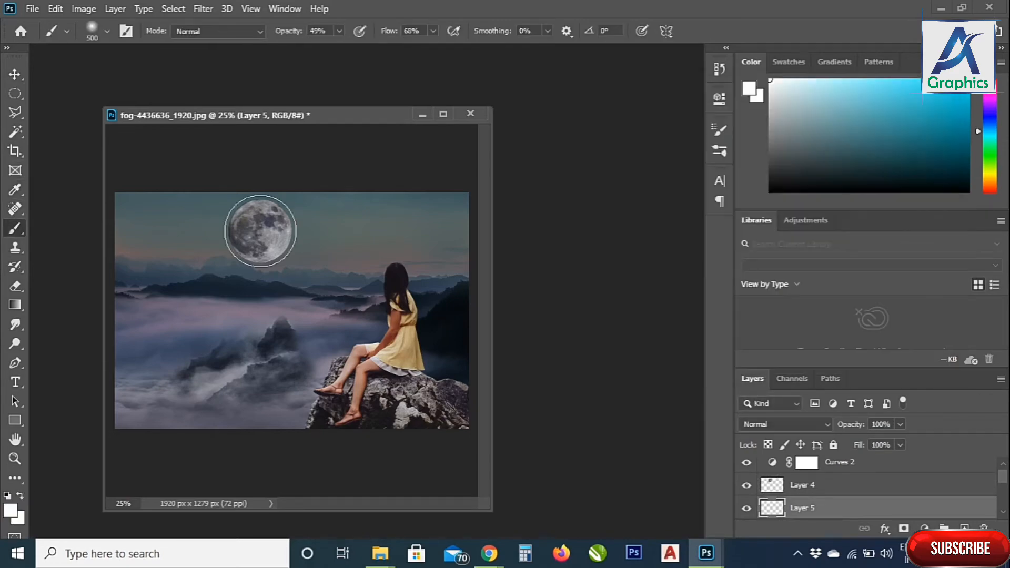
- Try painting a soft white glow behind the moon with a 400 px brush
key("bracketleft")
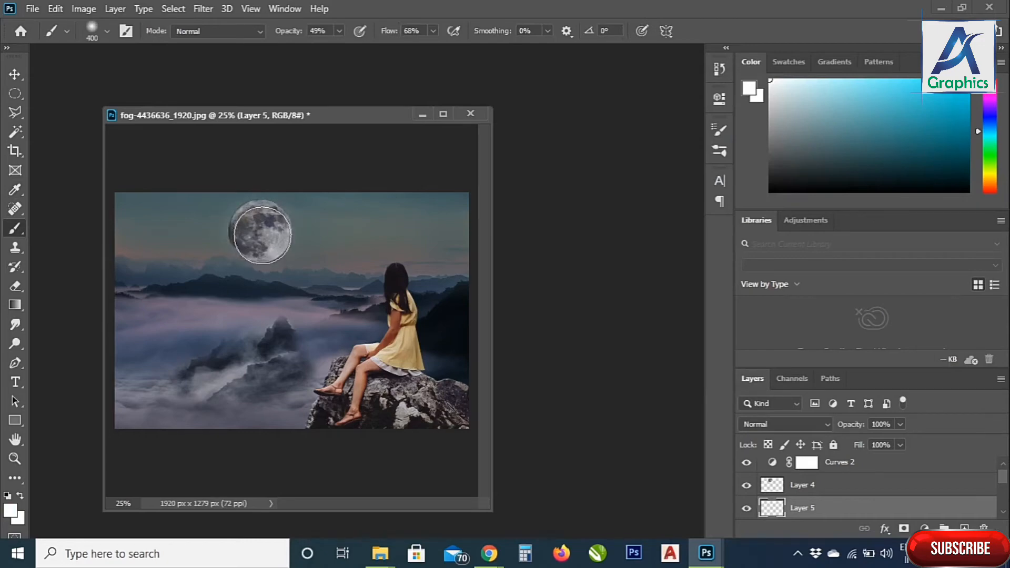
left_click(262, 235)
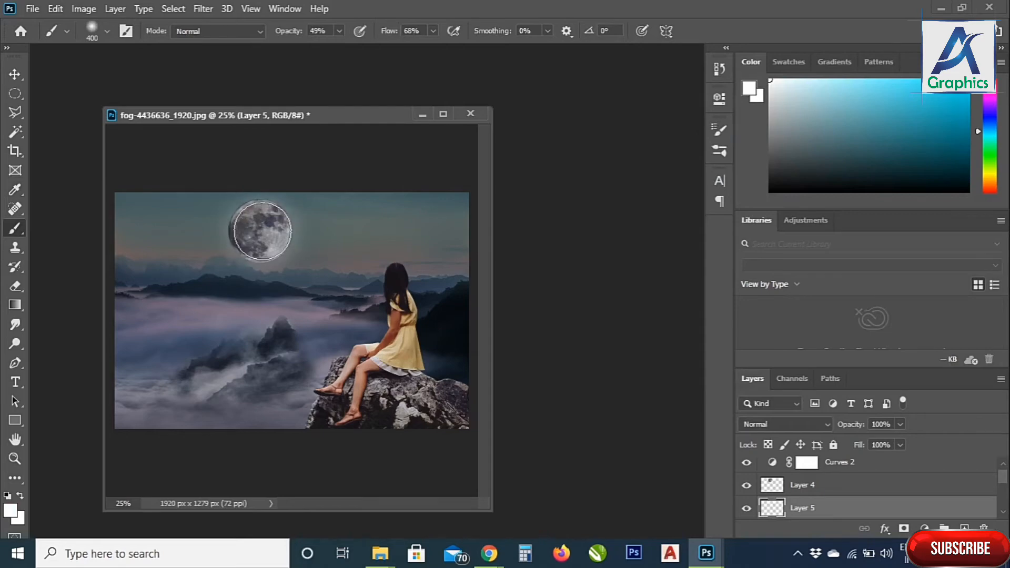
left_click_drag(263, 235, 268, 256)
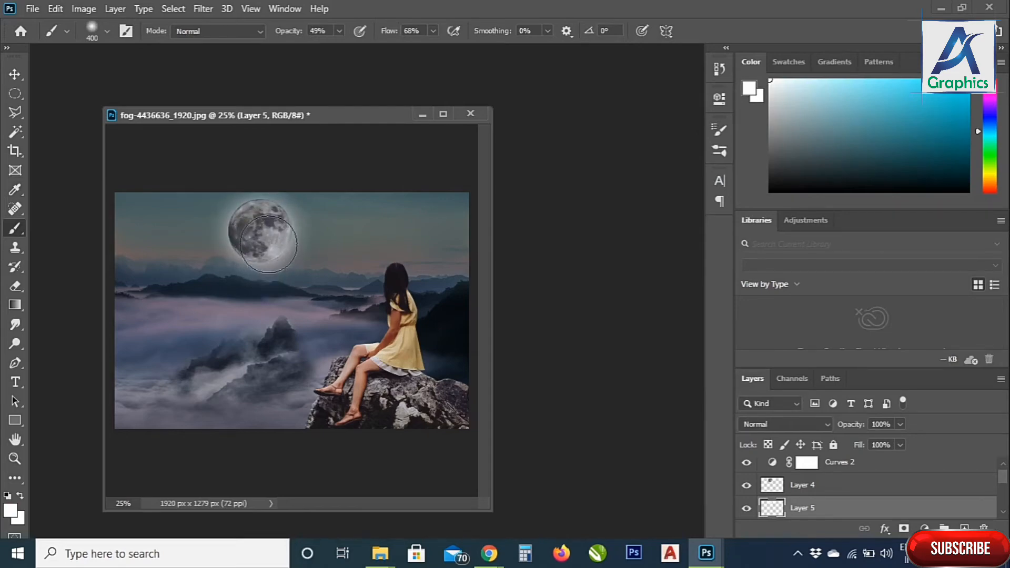
- Paint a soft white glow behind the moon on the new layer with a 600 px brush
key("bracketright")
key("bracketright")
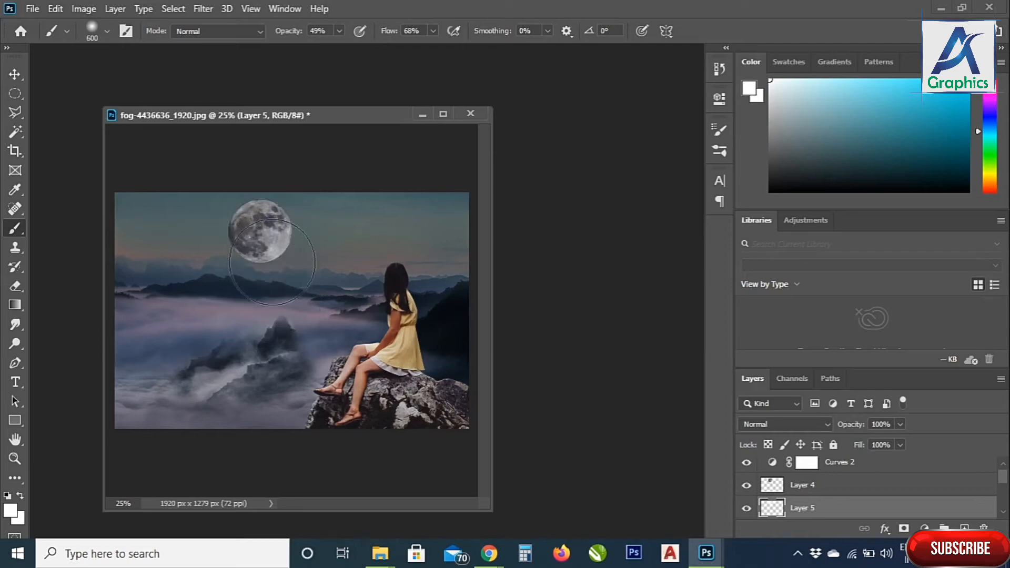
left_click(263, 239)
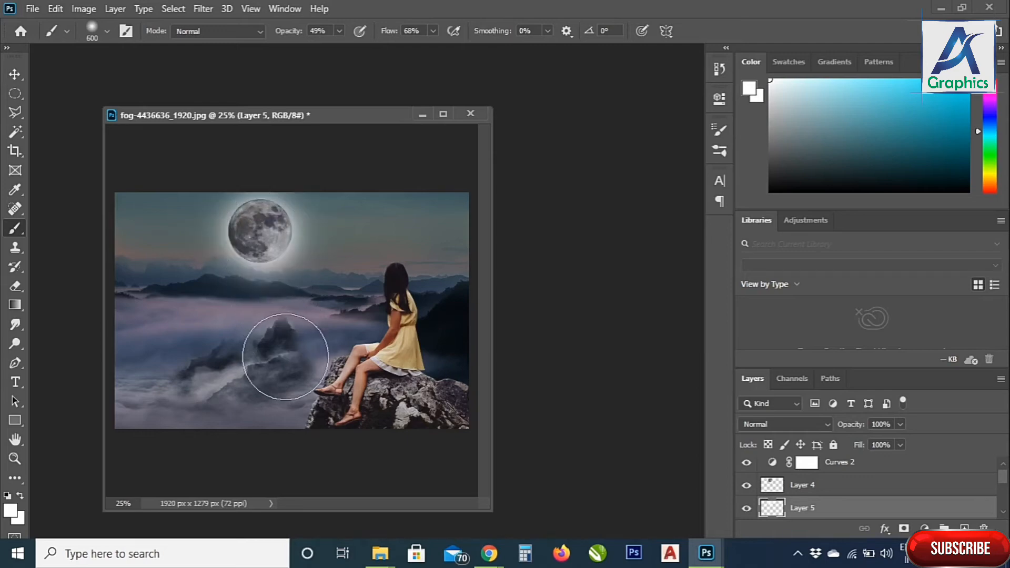
left_click(14, 74)
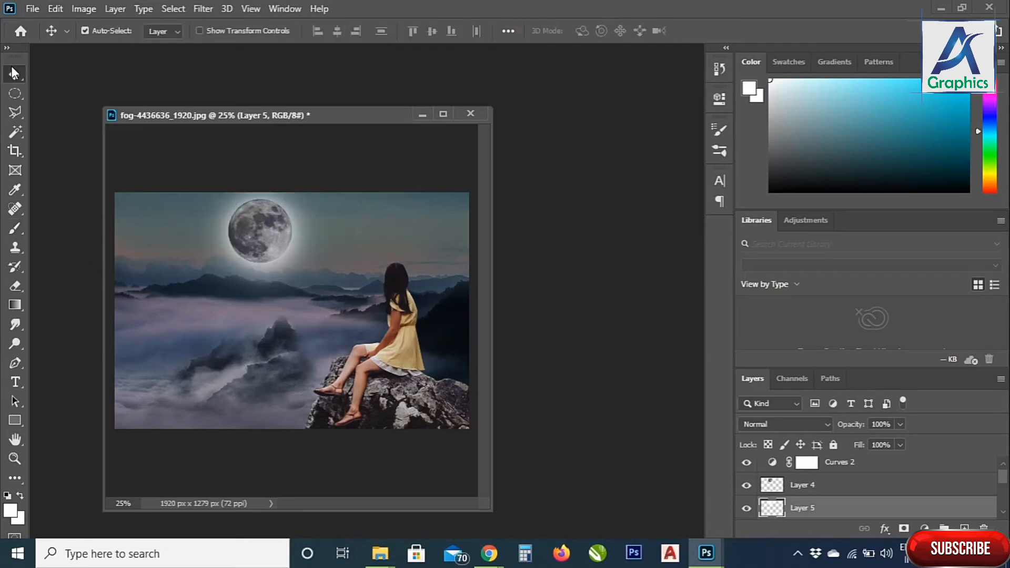
- Try adding a Curves adjustment layer above the moon layer
left_click(800, 486)
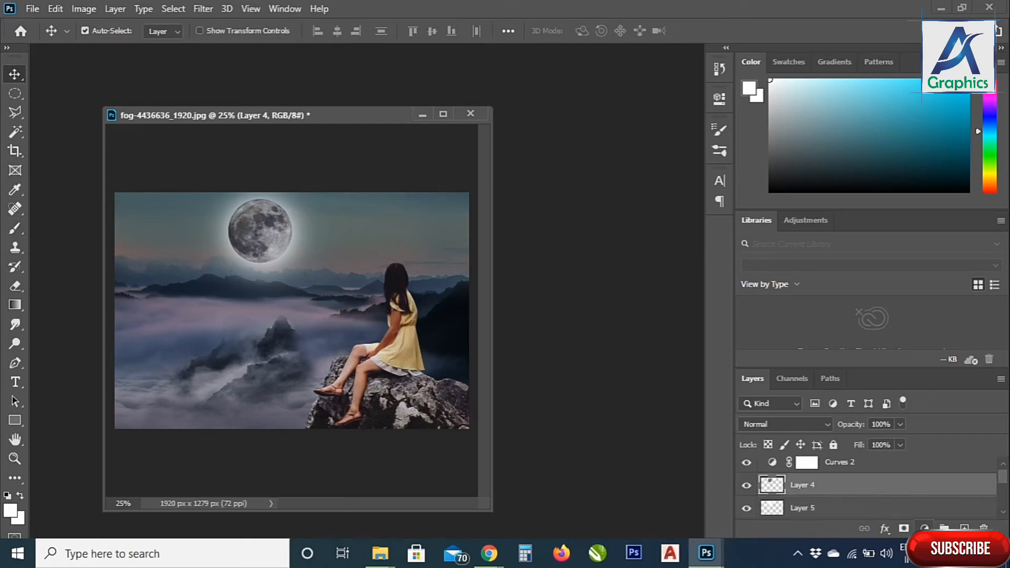
left_click(924, 528)
left_click(910, 341)
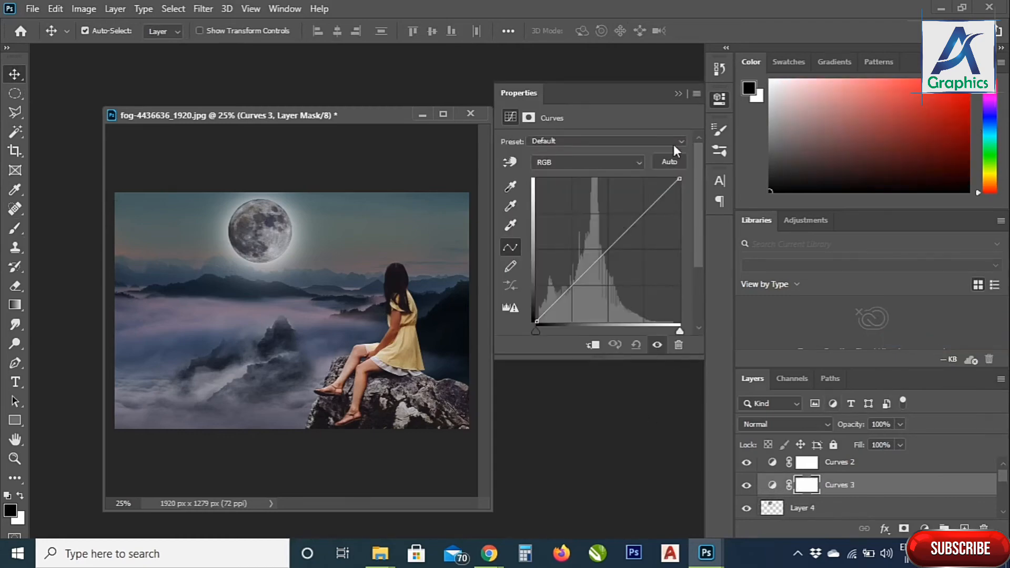
left_click(678, 94)
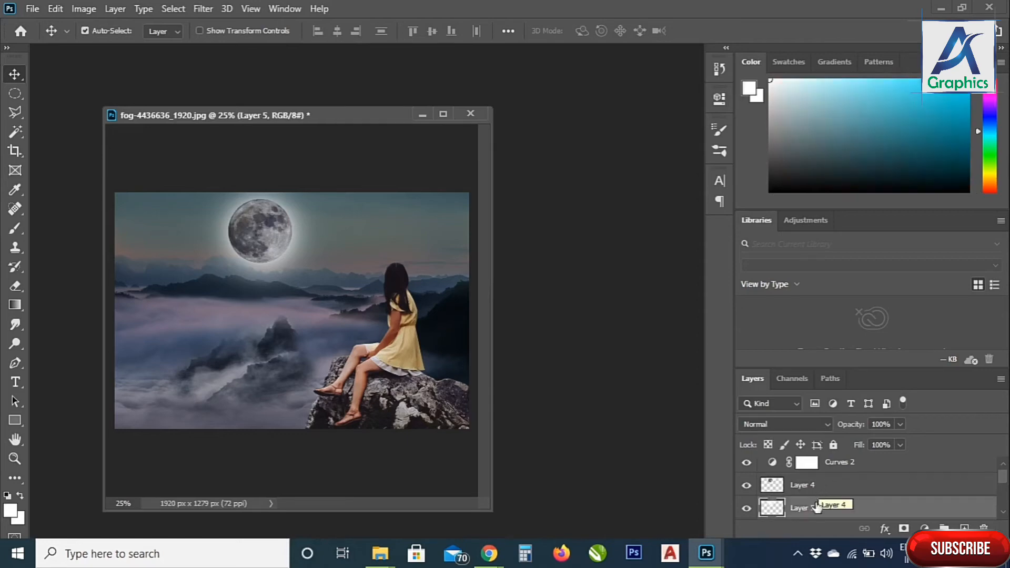
- Add a Levels adjustment layer with default settings directly above the moon layer
left_click(820, 487)
left_click(748, 486)
left_click(748, 486)
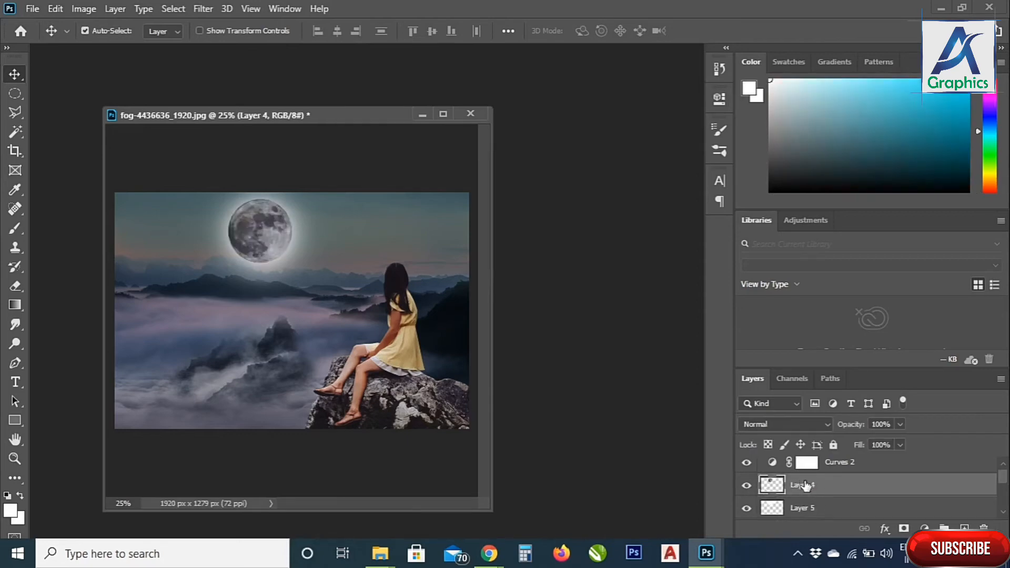
left_click(924, 527)
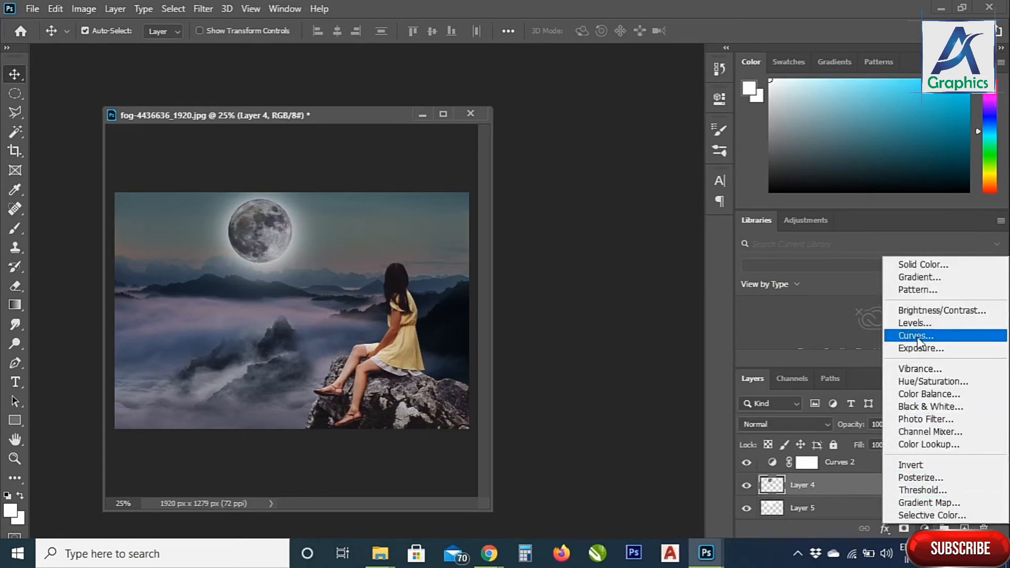
left_click(915, 323)
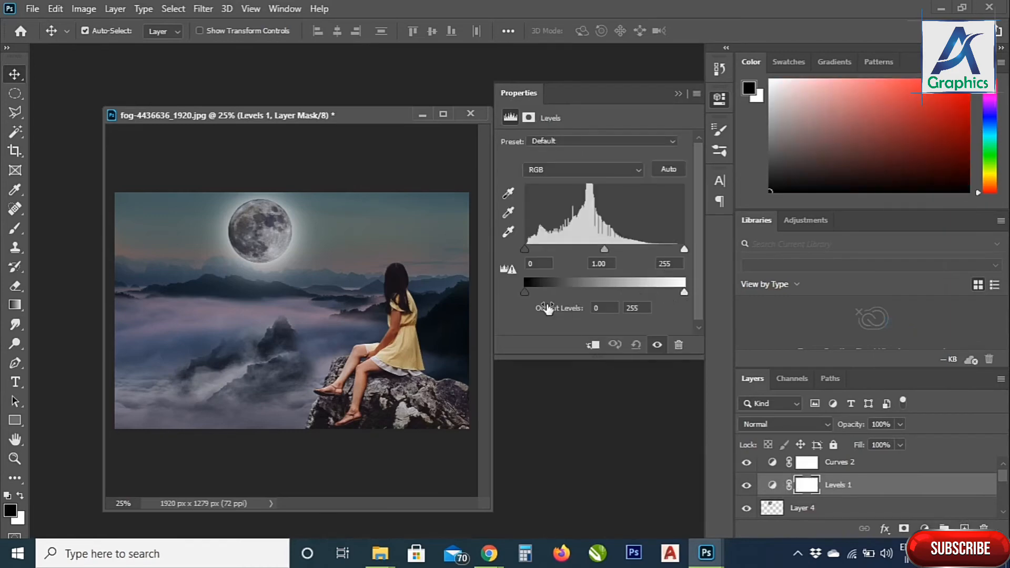
mouse_move(526, 292)
left_mouse_down()
mouse_move(561, 293)
mouse_move(516, 287)
left_mouse_up()
left_click(678, 93)
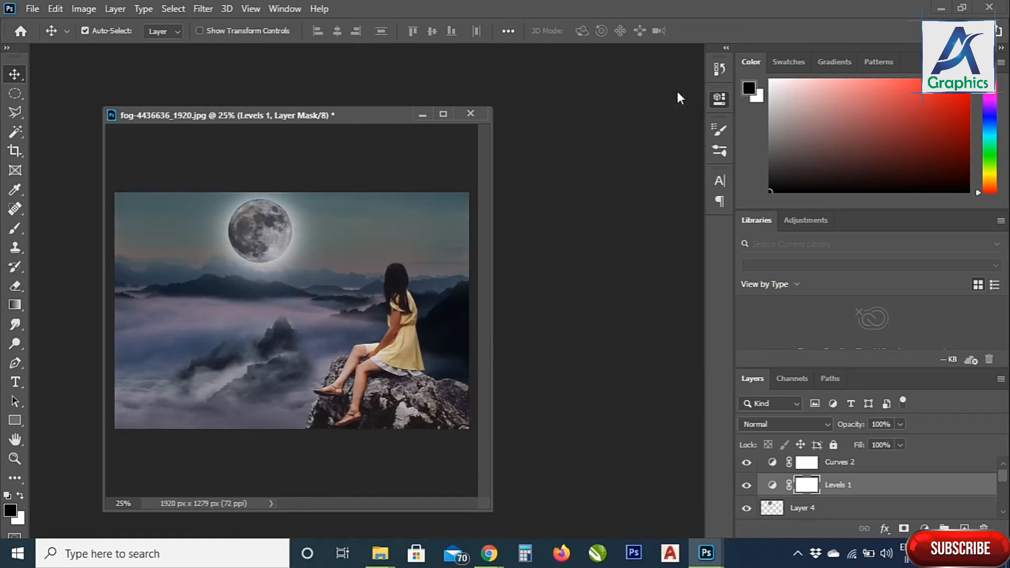
- Delete the layer mask from the Levels adjustment layer
right_click(817, 488)
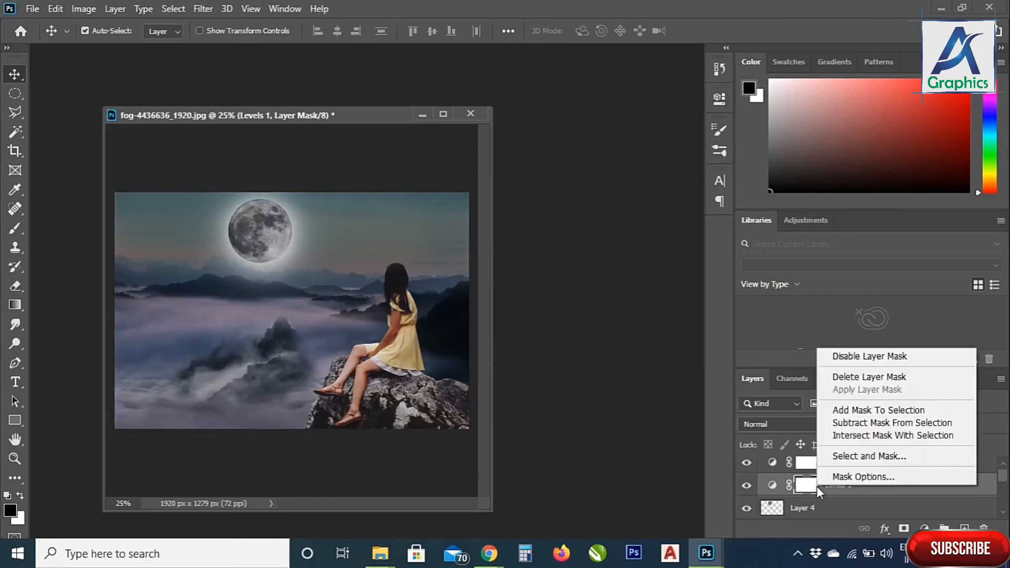
left_click(865, 378)
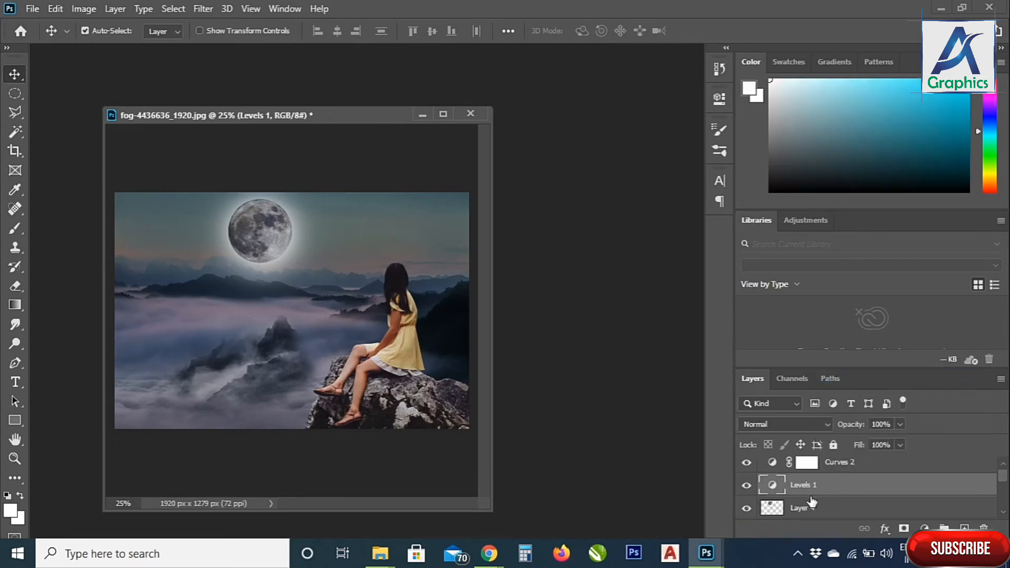
left_click(784, 511)
right_click(777, 487)
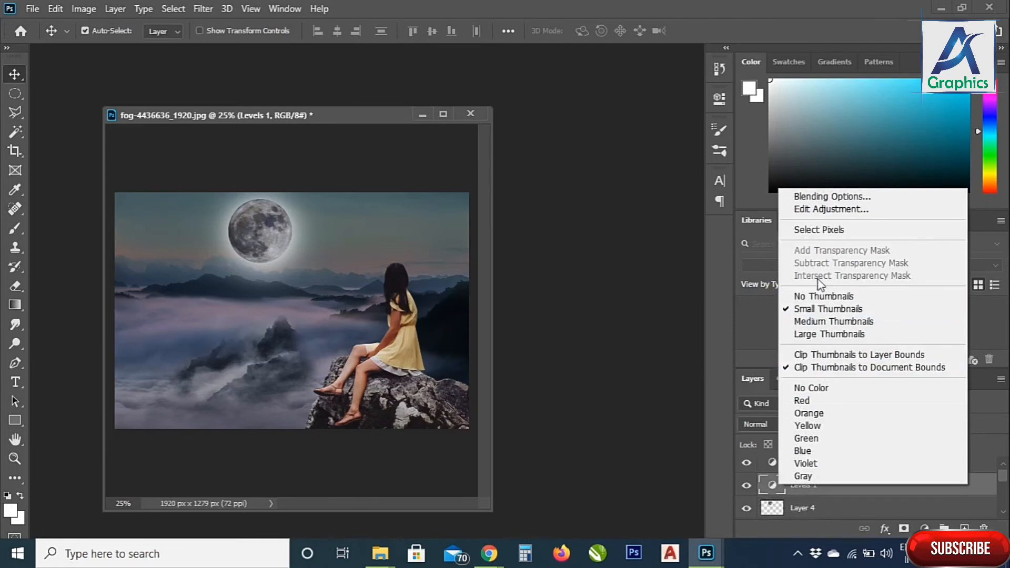
left_click(851, 500)
- Brighten the moon layer itself with Levels, raising the black output level to 104
left_click(801, 507)
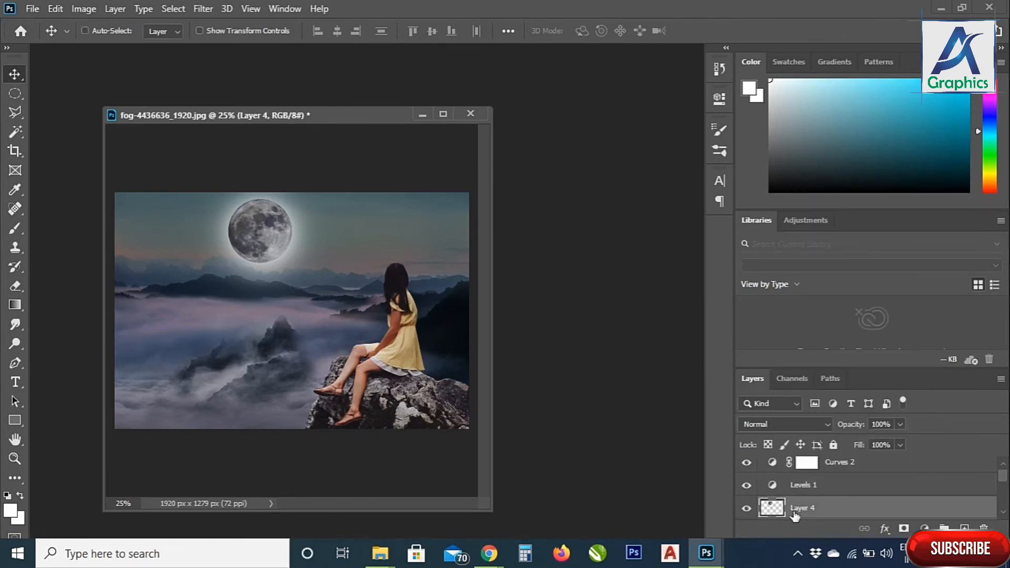
key("ctrl+l")
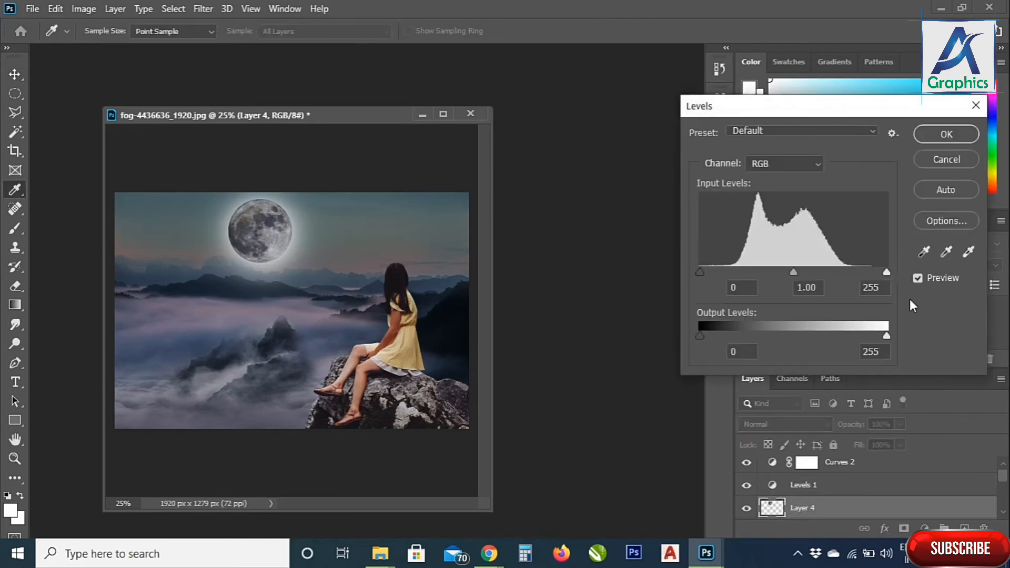
mouse_move(886, 337)
left_mouse_down()
mouse_move(858, 337)
mouse_move(891, 343)
left_mouse_up()
left_click_drag(702, 339, 772, 339)
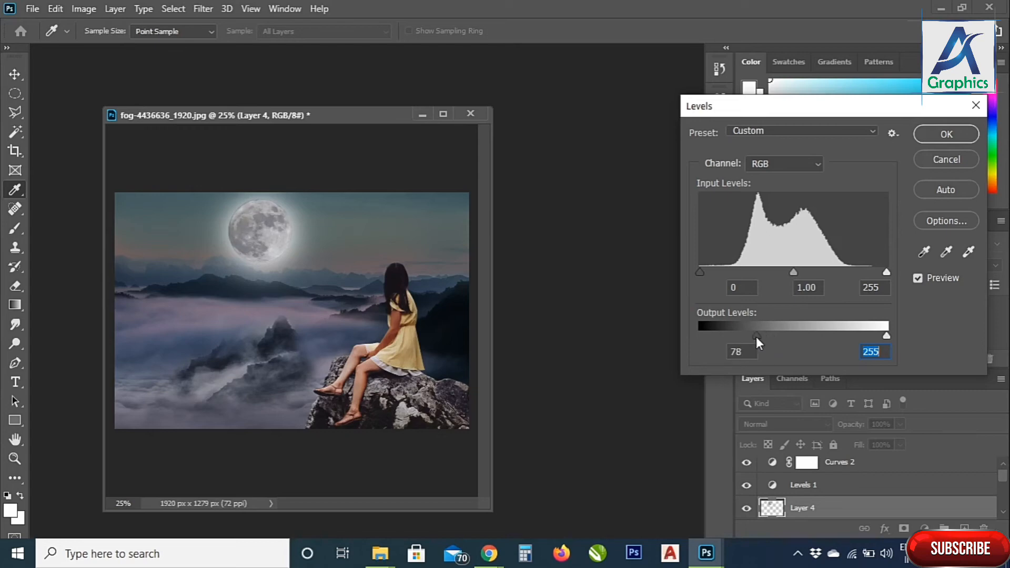
left_click_drag(759, 340, 776, 340)
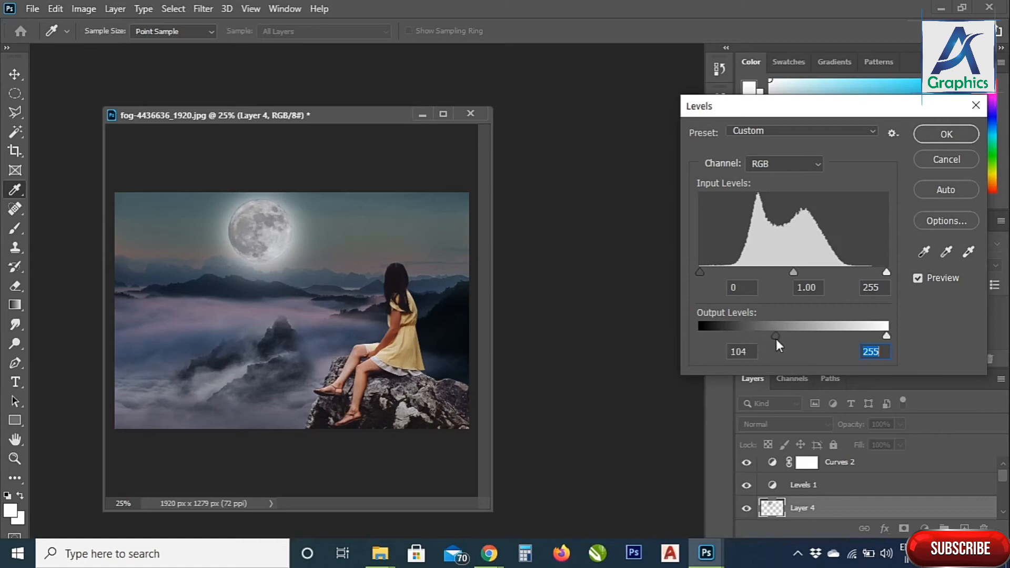
left_click(938, 133)
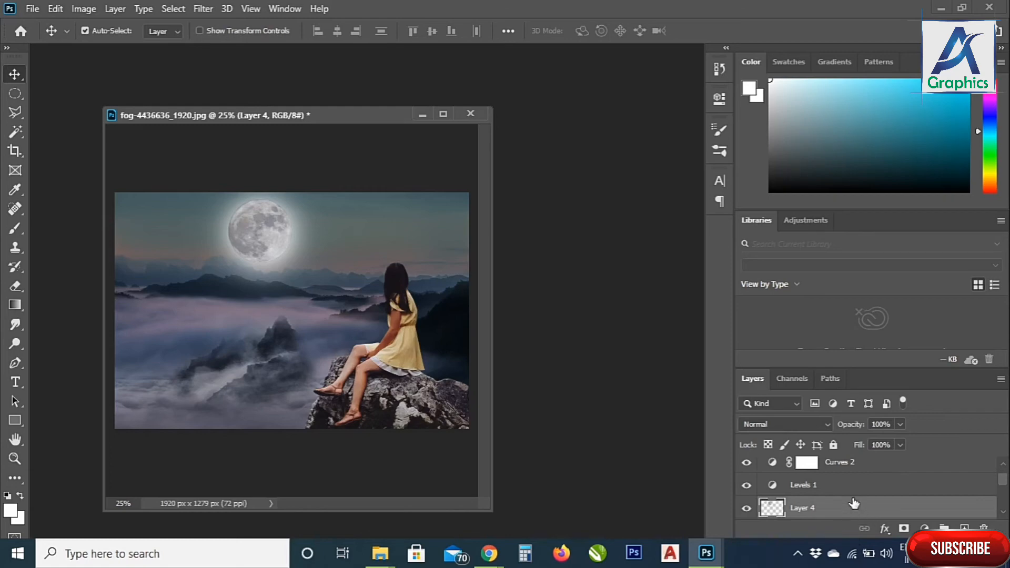
- Lower the opacity of the moon's glow layer to 64%
scroll(848, 507, "down", 1)
left_click(824, 509)
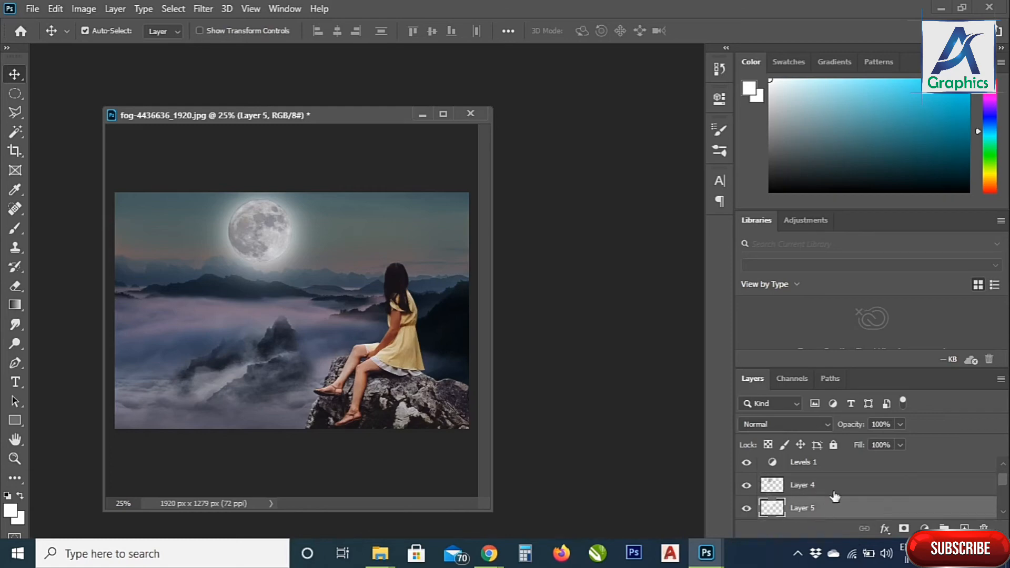
left_click(900, 424)
left_click_drag(882, 440, 882, 437)
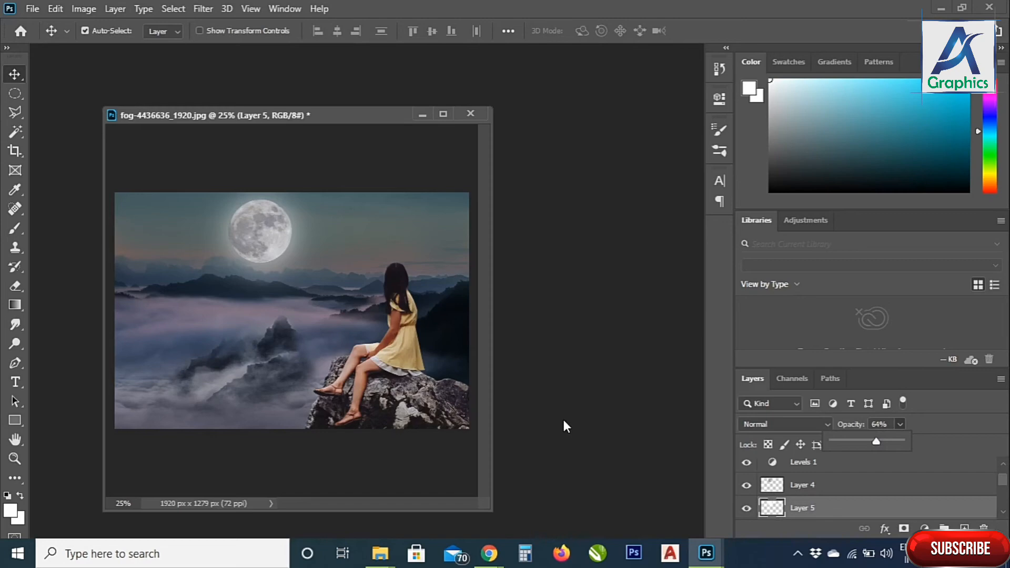
- Switch to the Brush tool and add a new empty layer directly above the moon's glow layer
key("b")
key("F5")
left_click(678, 124)
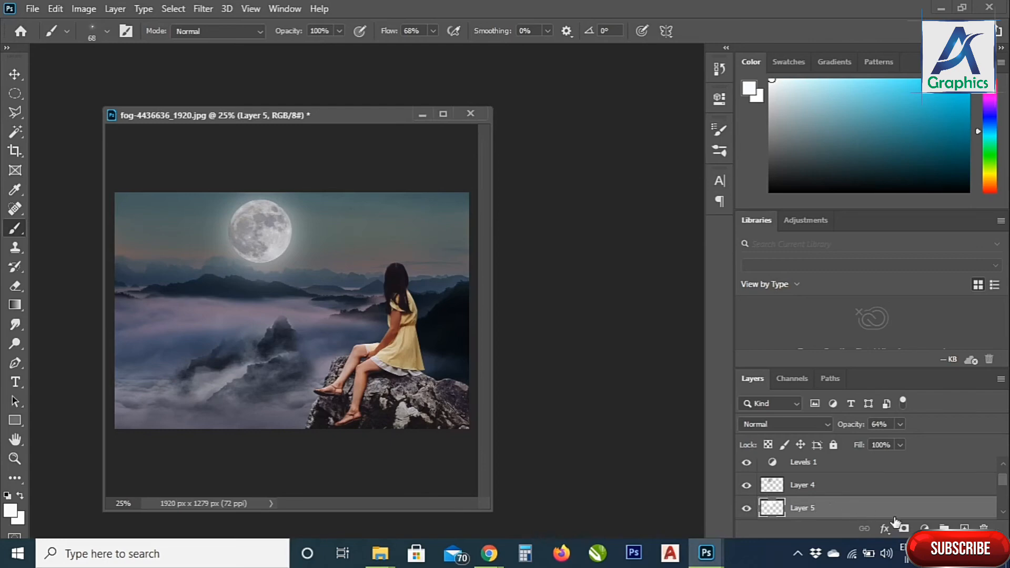
left_click(746, 508)
left_click(747, 508)
left_click(965, 527)
left_click(747, 509)
left_click(747, 509)
- Choose the 125 px sparkle star tip for the Brush tool from the brush tip presets
left_click(719, 152)
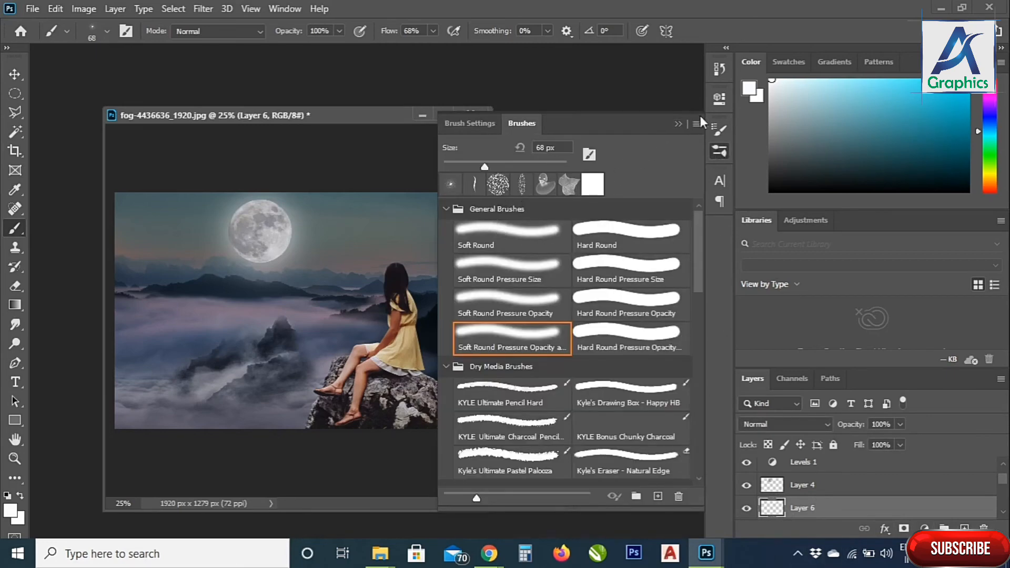
left_click(726, 127)
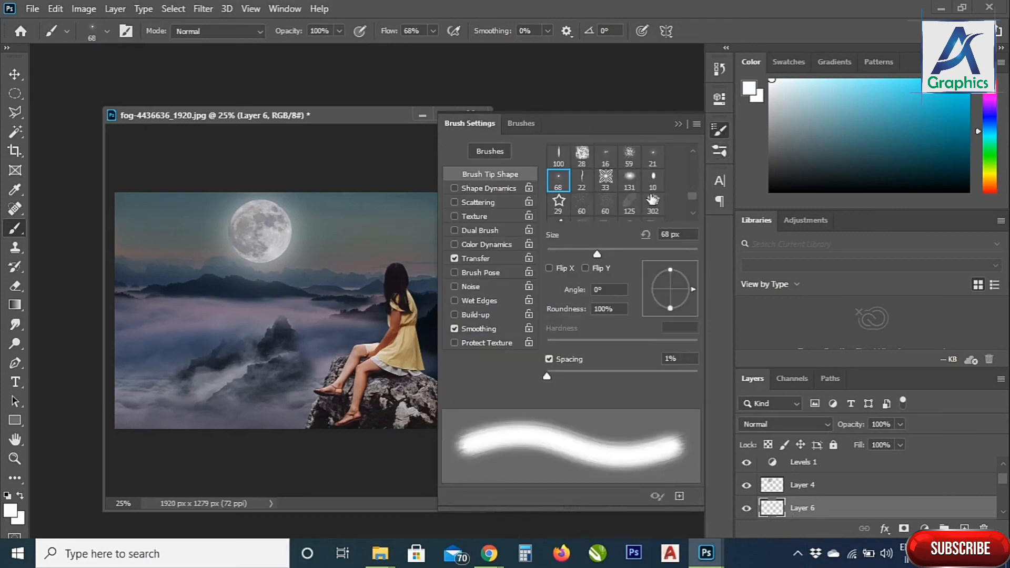
scroll(693, 213, "down", 5)
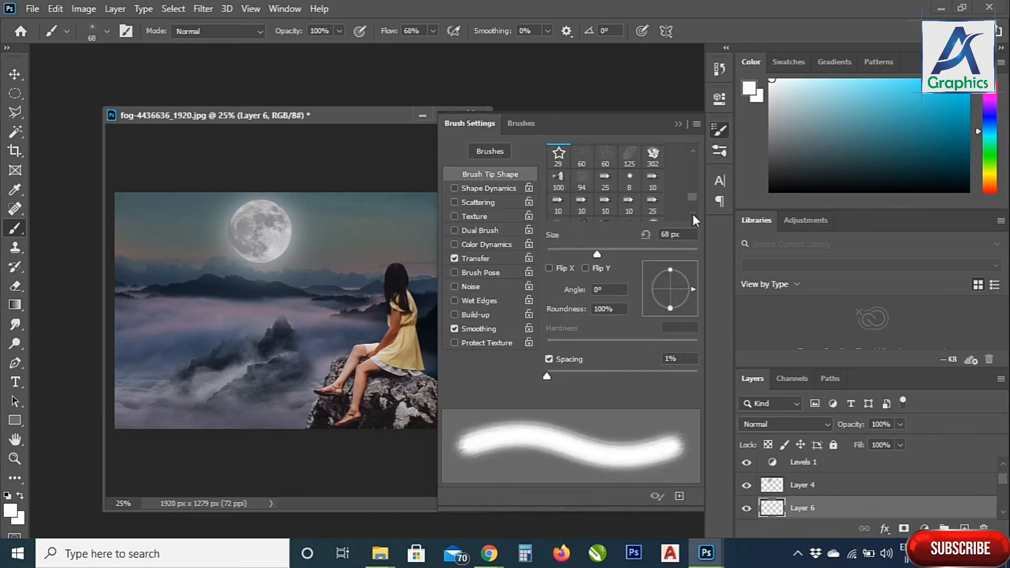
scroll(693, 214, "down", 3)
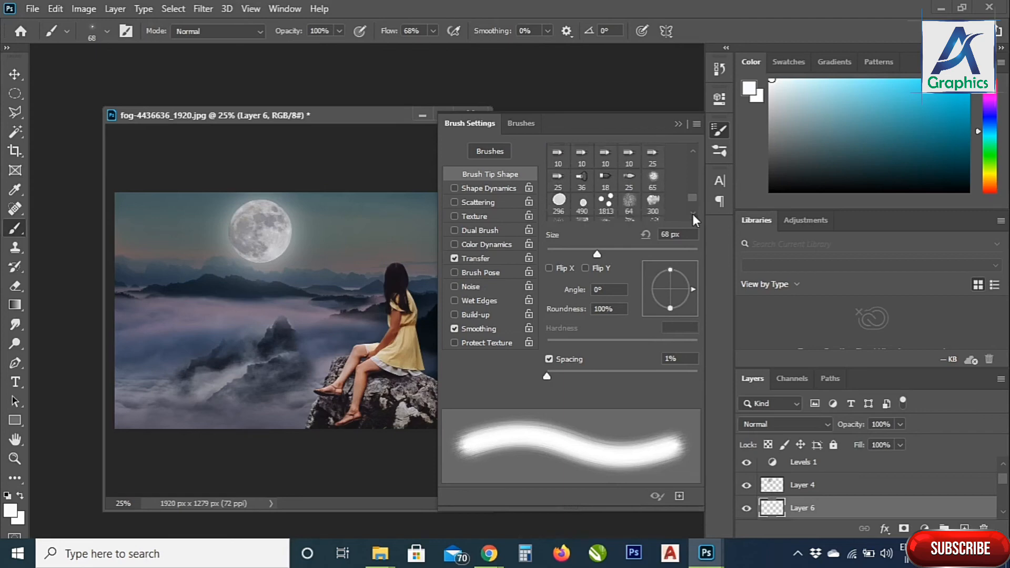
scroll(693, 214, "down", 6)
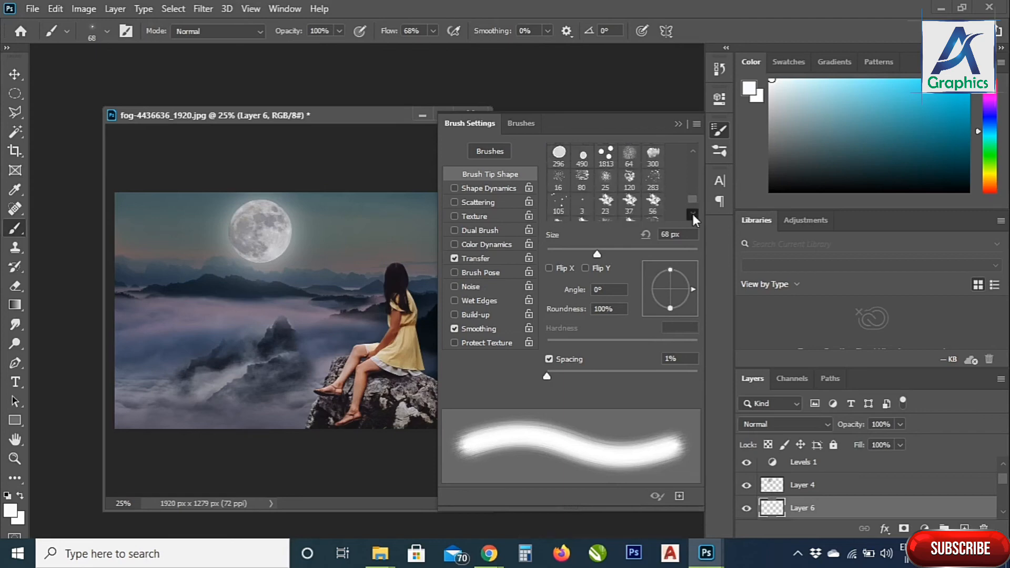
scroll(692, 214, "down", 3)
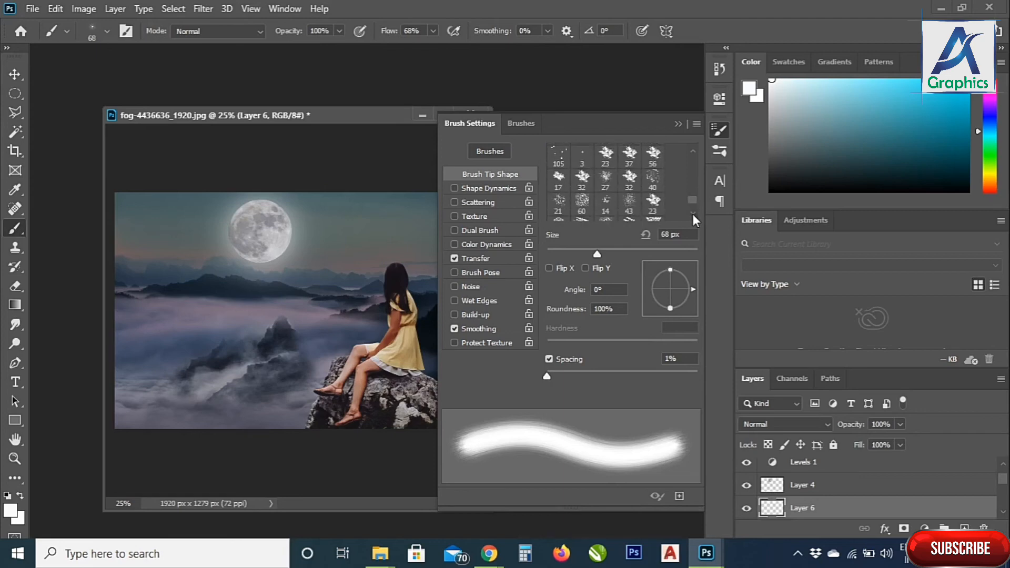
left_click(693, 214)
left_click(693, 214)
left_click(693, 213)
left_click(693, 214)
left_click(693, 214)
left_click(693, 214)
left_click(693, 213)
left_click(693, 213)
left_click(693, 213)
left_click(693, 213)
left_click(693, 213)
left_click(693, 214)
left_click(693, 214)
left_click(693, 214)
left_click(693, 213)
left_click(693, 214)
left_click(693, 214)
left_click(693, 213)
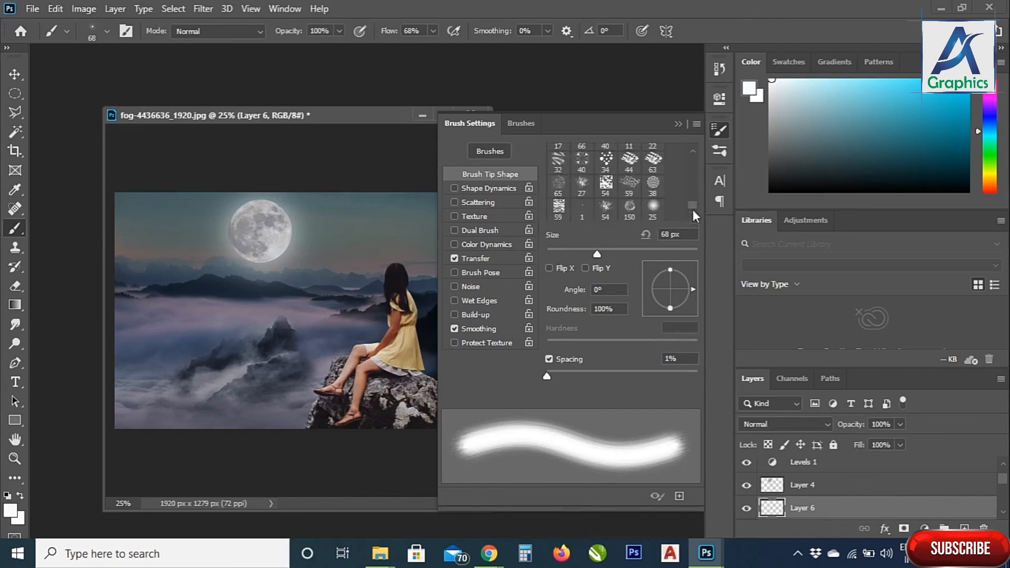
left_click(693, 150)
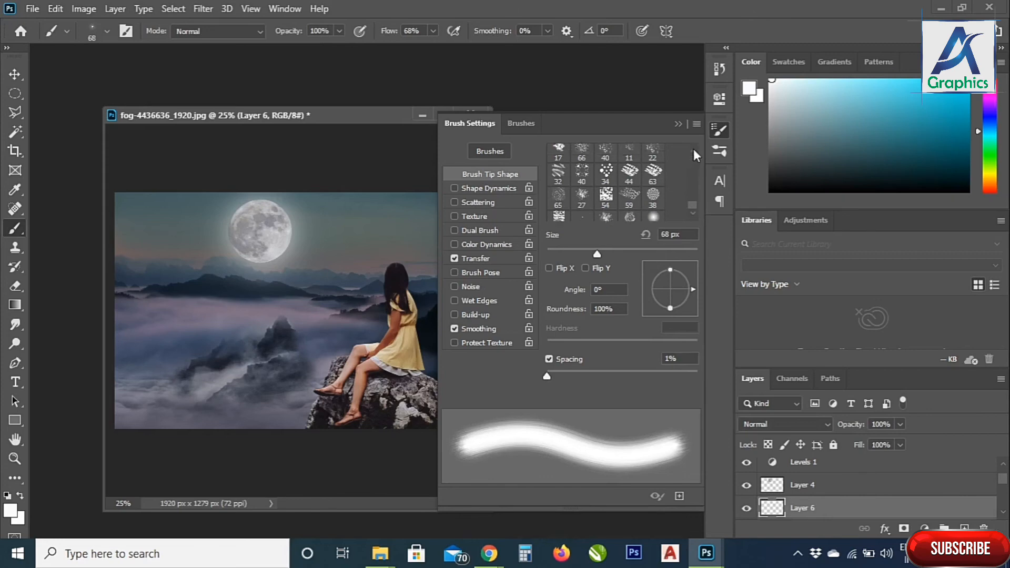
left_click(693, 150)
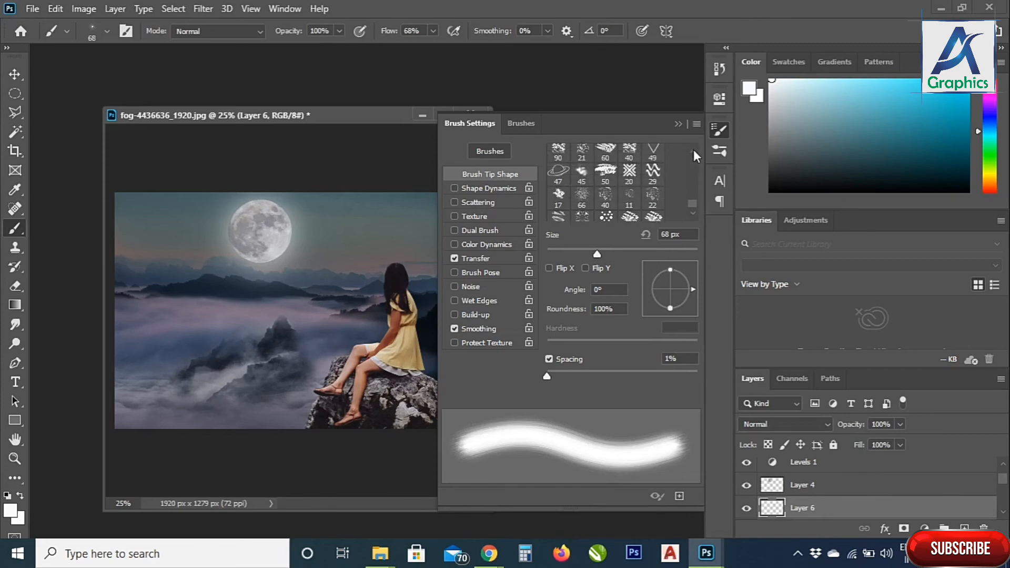
left_click(693, 150)
left_click(693, 149)
left_click(693, 149)
left_click(693, 150)
left_click(693, 149)
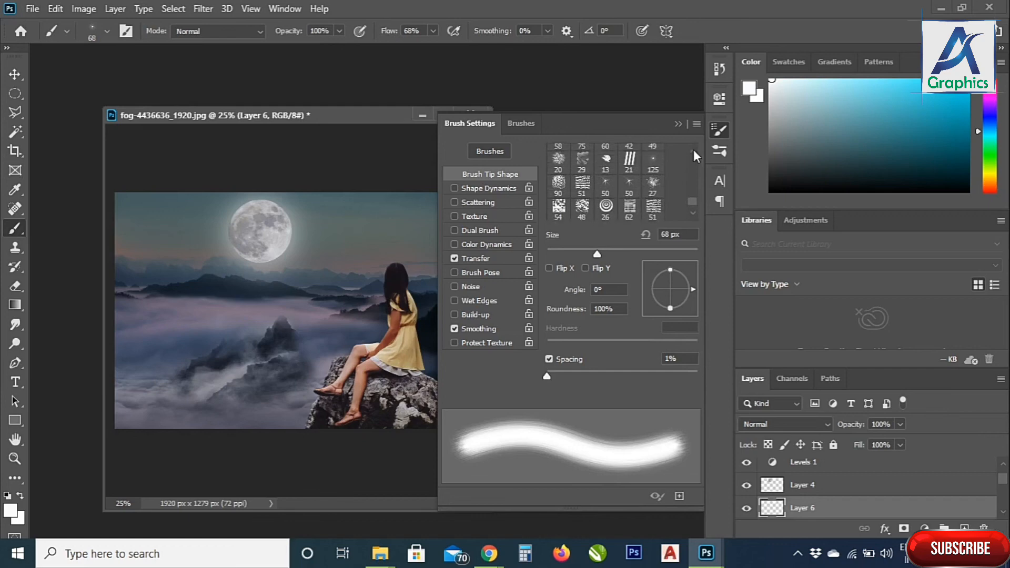
left_click(653, 159)
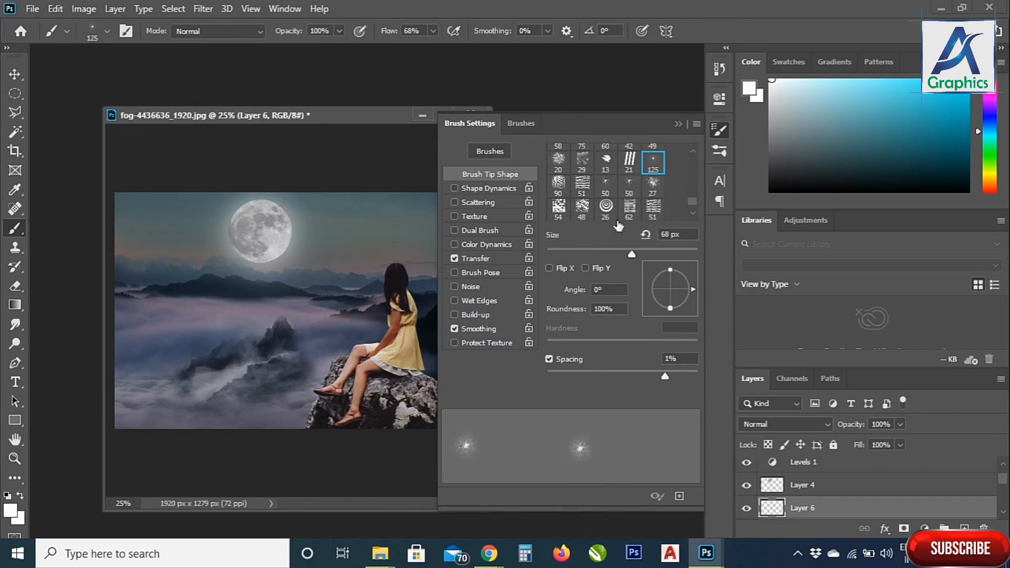
- Stamp single white sparkle stars across the sky on both sides of the moon, on the new empty layer
left_click(368, 228)
left_click(150, 230)
left_click(311, 260)
left_click(427, 206)
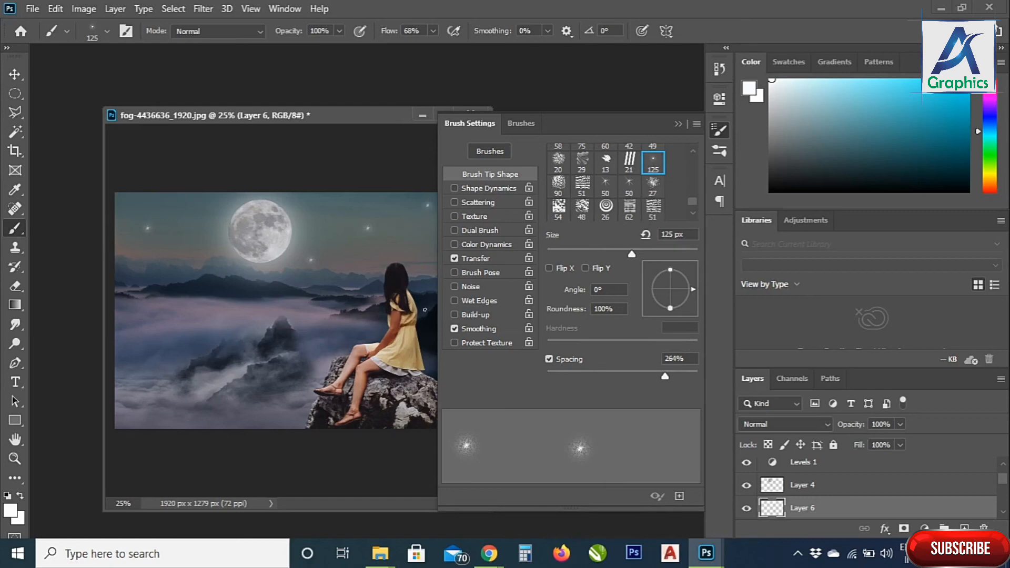
left_click(320, 202)
left_click(201, 214)
left_click(193, 257)
left_click(424, 265)
left_click(679, 124)
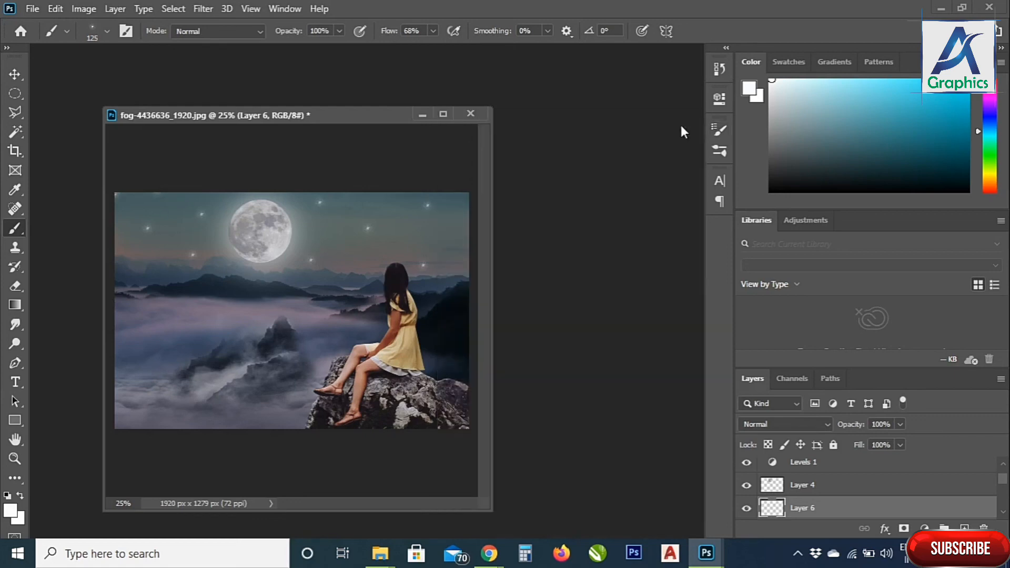
left_click(451, 234)
left_click(373, 269)
left_click(125, 251)
- Try erasing stars from the sky with the Eraser, undo the erasing, and return to the Move tool
left_click(15, 287)
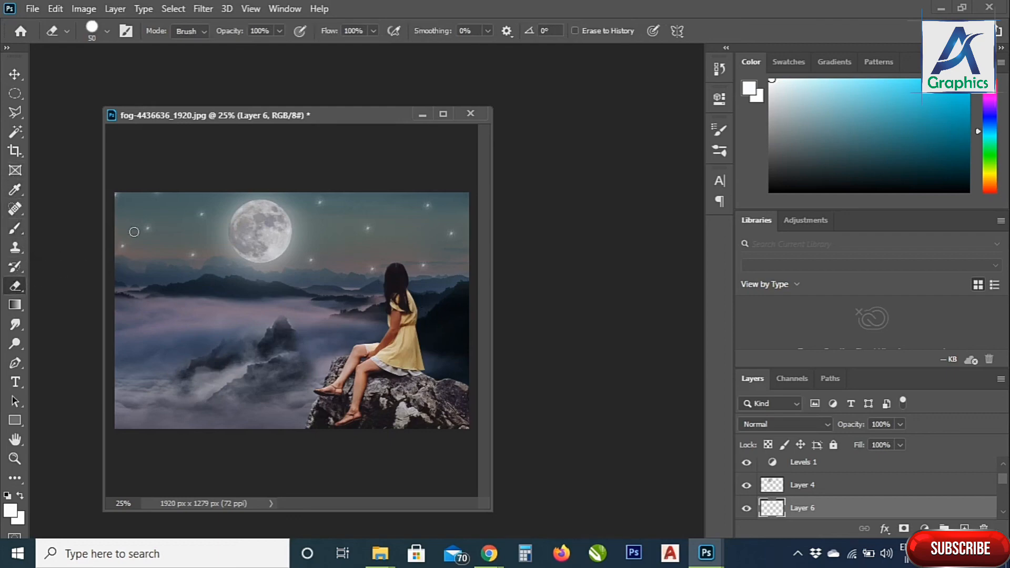
key("ctrl+z")
left_click(368, 229)
key("ctrl+z")
left_click(15, 74)
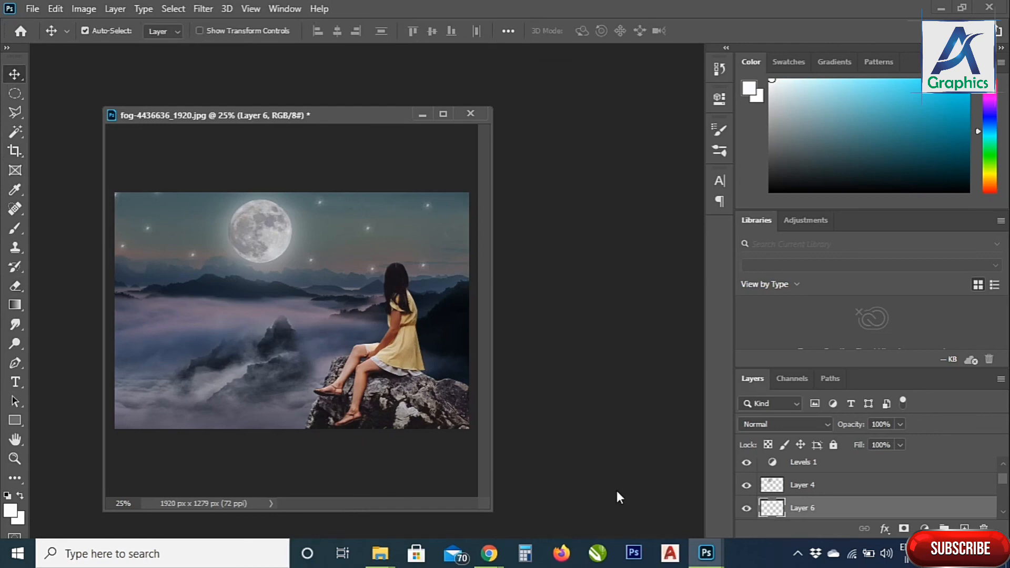